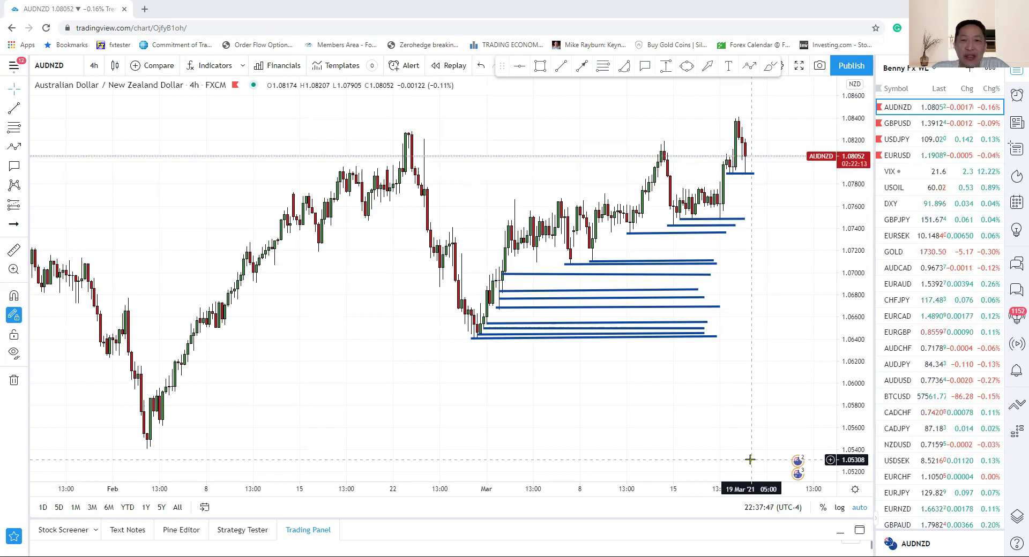
Zoom the 4-hour AUDNZD chart in slightly
scroll(673, 302, "up", 1)
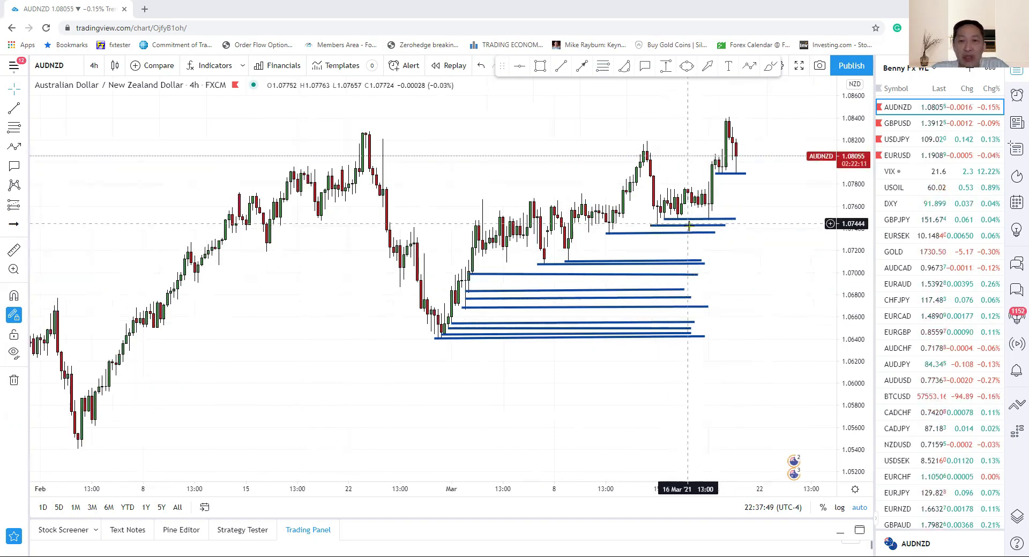
Switch AUDNZD to the 1-hour timeframe and brush a red loop around the recent peak
left_click(95, 70)
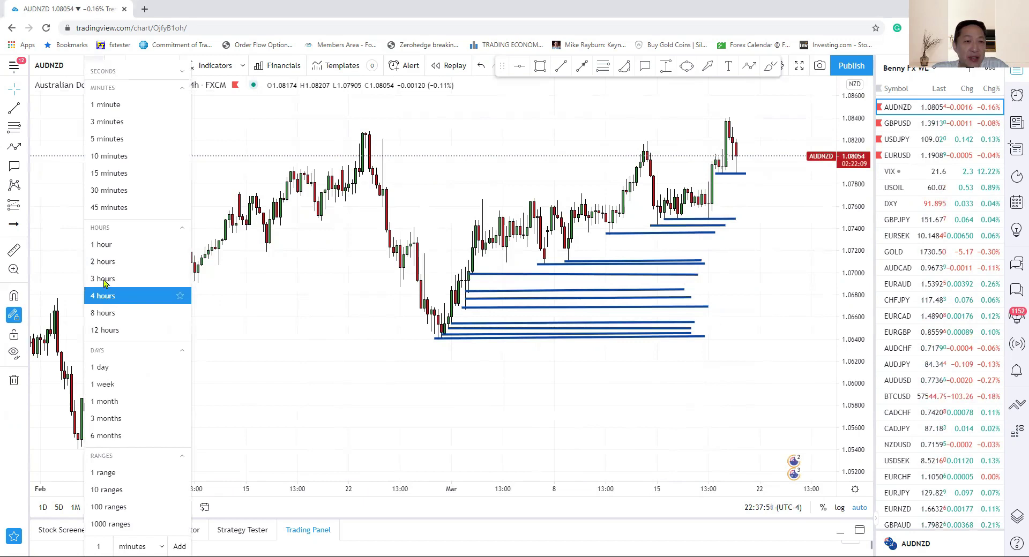
left_click(105, 246)
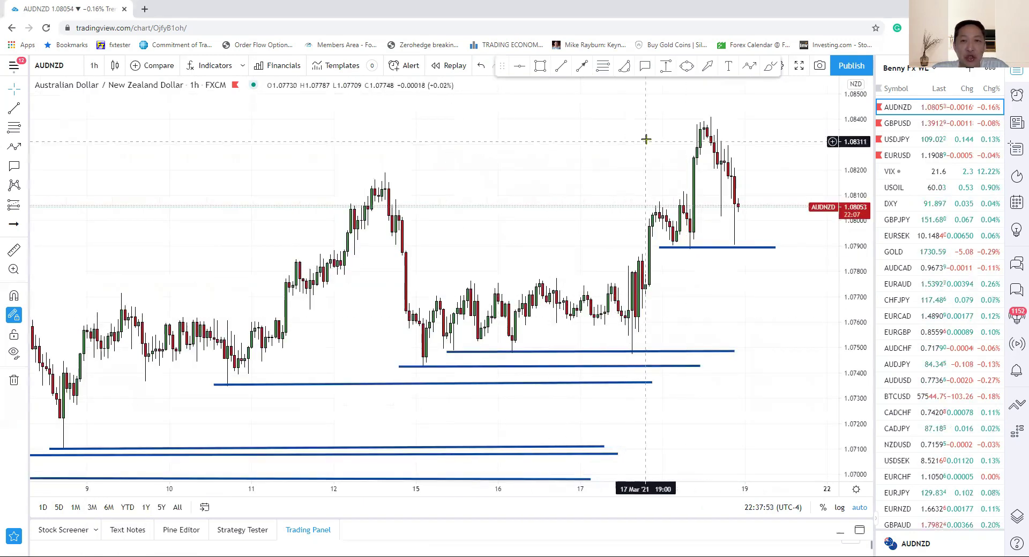
left_click(772, 65)
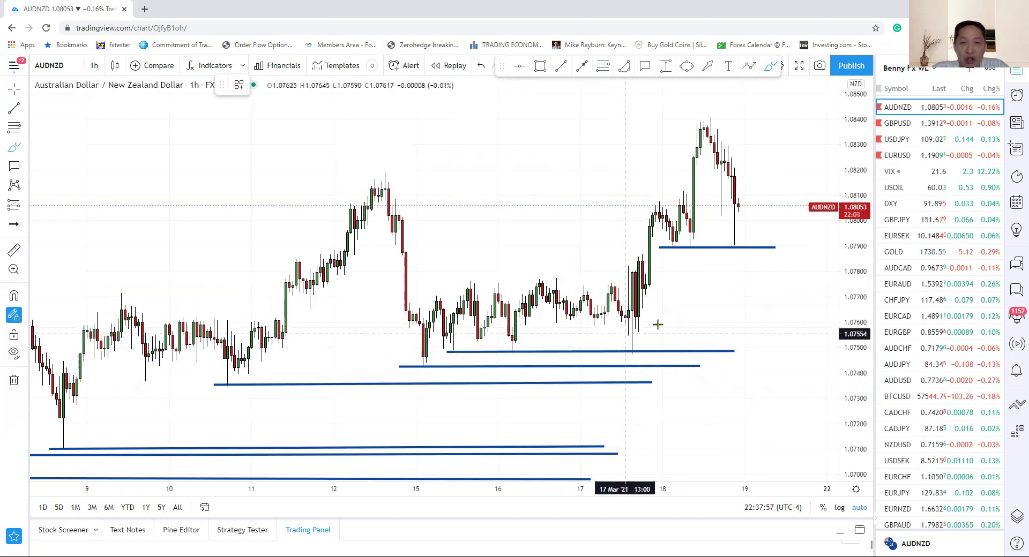
mouse_move(630, 266)
left_mouse_down()
mouse_move(680, 148)
mouse_move(782, 143)
left_mouse_up()
mouse_move(793, 182)
left_mouse_down()
mouse_move(675, 338)
mouse_move(630, 308)
mouse_move(628, 262)
left_mouse_up()
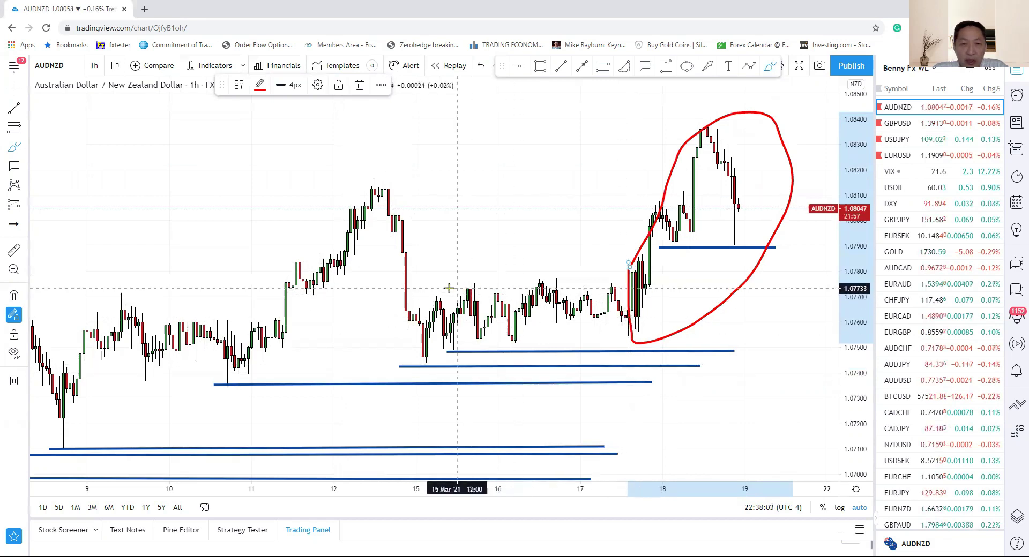
Draw red strokes along the range top and bottom, plus a curved stroke rising upward
left_click_drag(417, 289, 601, 279)
left_click_drag(412, 346, 591, 337)
mouse_move(540, 258)
left_mouse_down()
mouse_move(629, 98)
mouse_move(588, 128)
left_mouse_up()
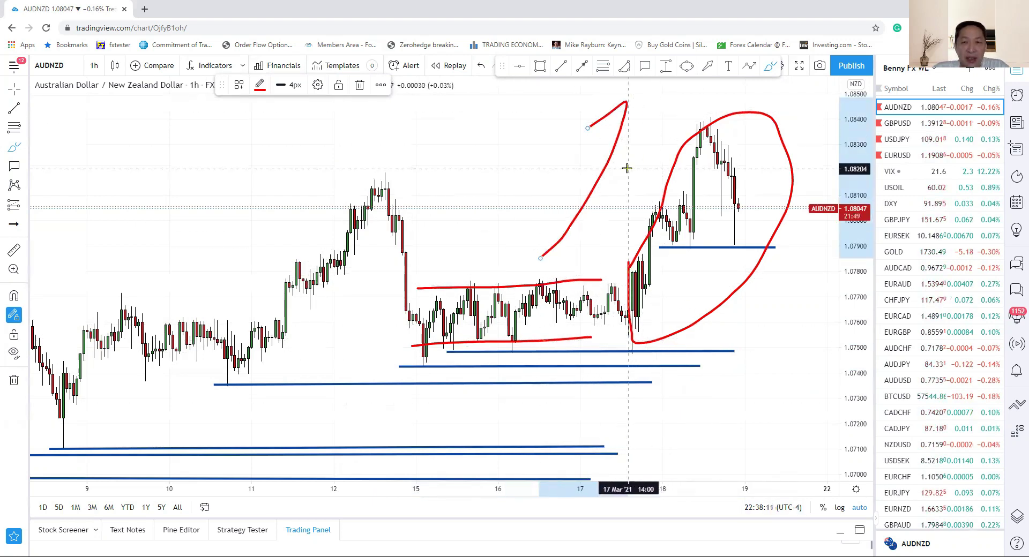
Remove the red hook stroke and the red line along the range top
right_click(616, 152)
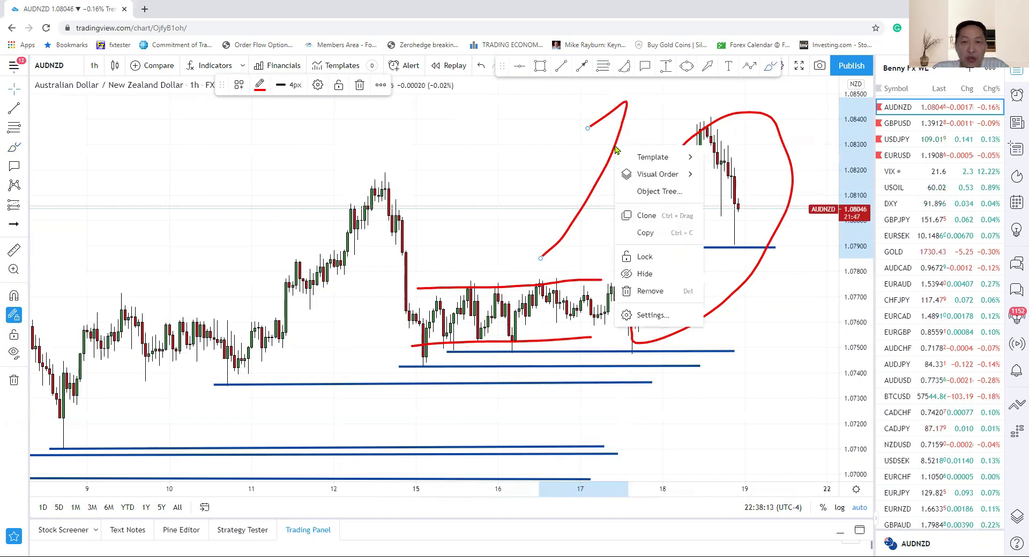
left_click(650, 292)
right_click(596, 281)
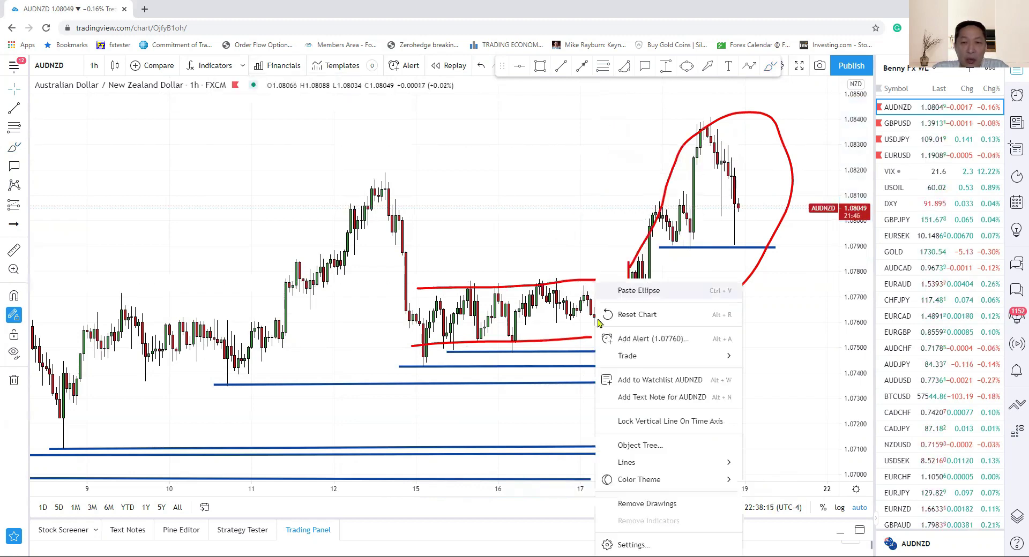
right_click(506, 293)
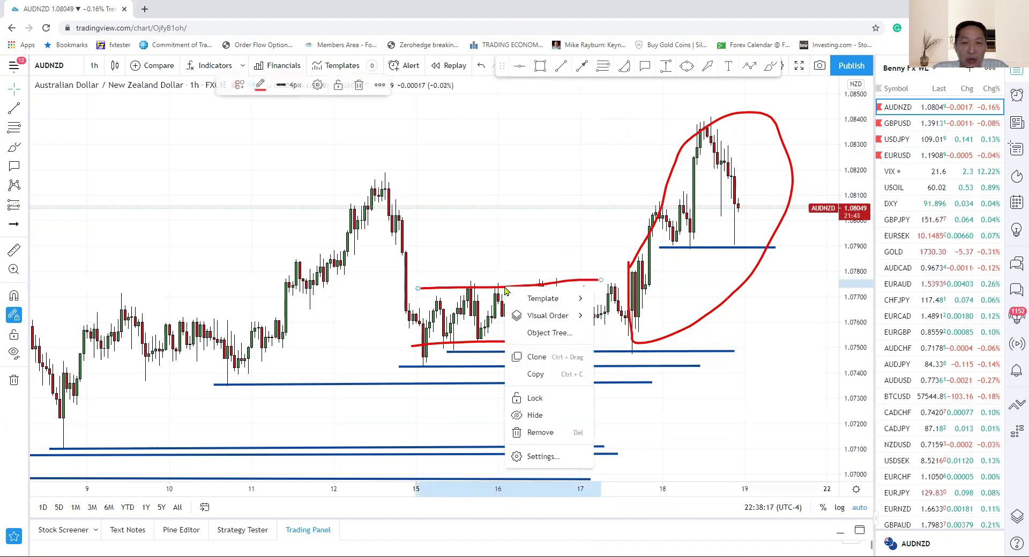
left_click(540, 436)
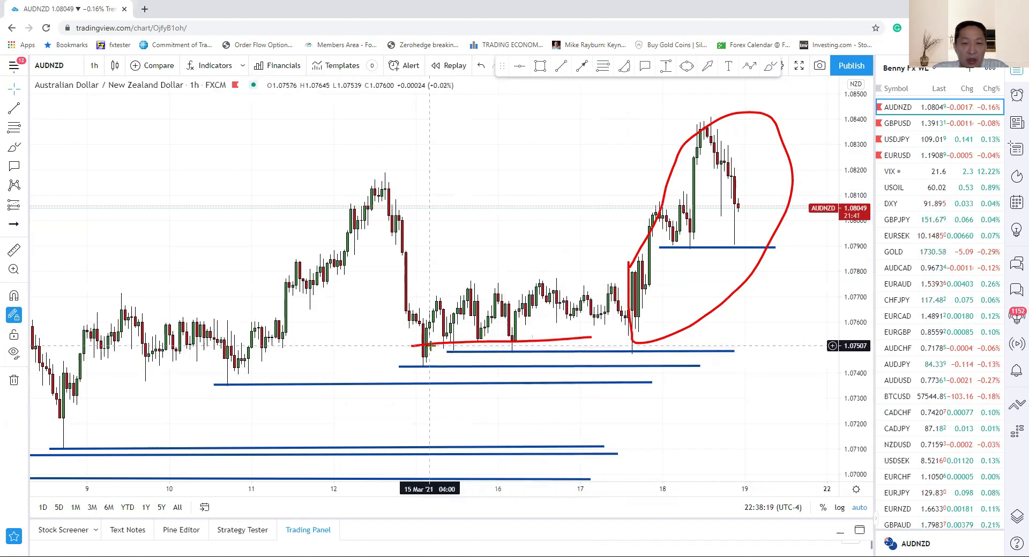
Remove the red line along the range bottom
right_click(430, 349)
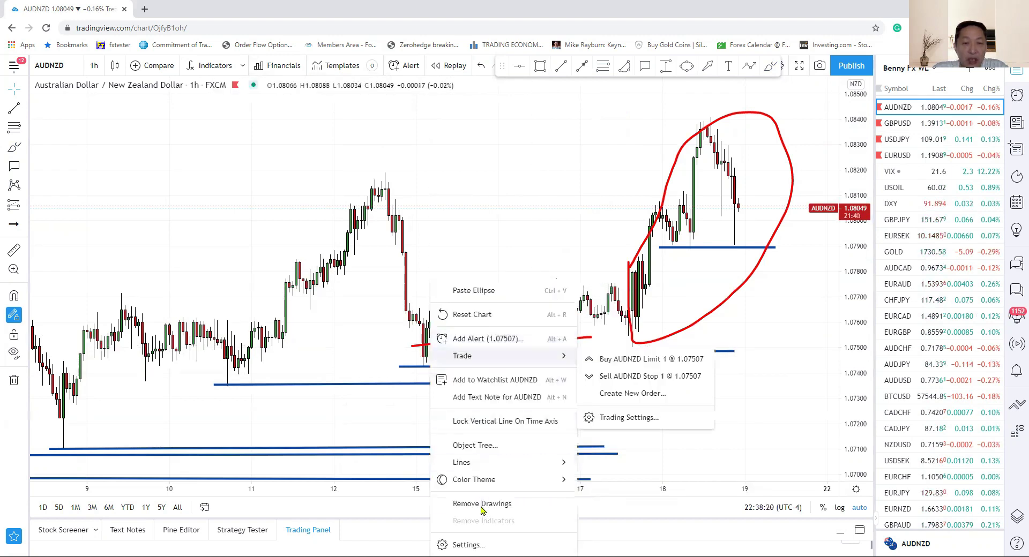
right_click(411, 351)
left_click(406, 354)
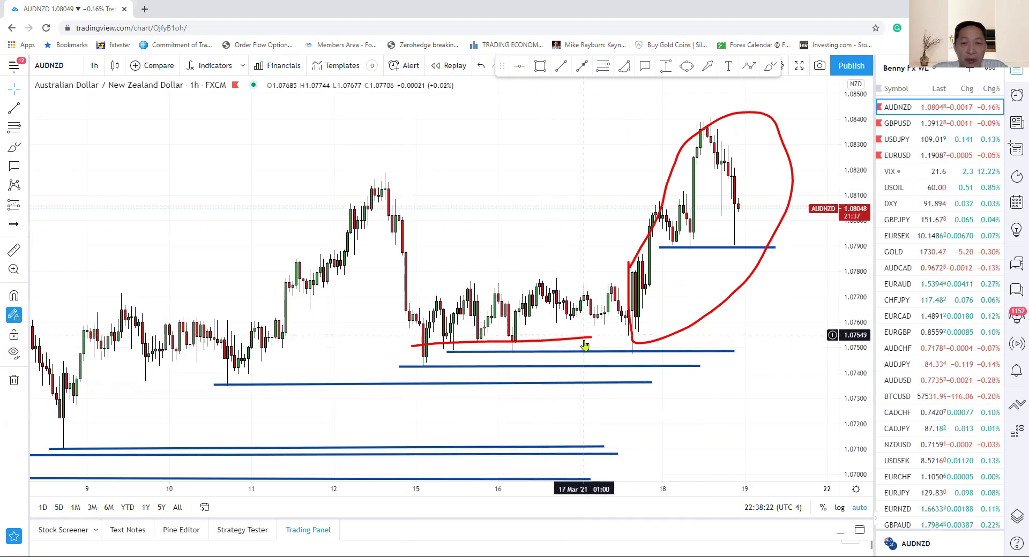
left_click_drag(588, 343, 638, 345)
right_click(638, 344)
left_click(676, 484)
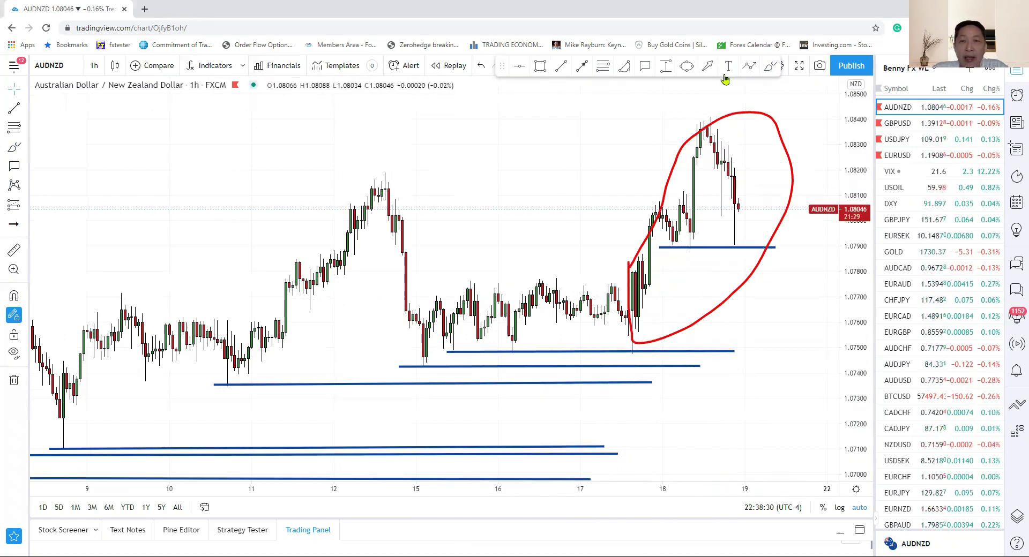
Brush a short red line and a small red mark near the range low
left_click(772, 71)
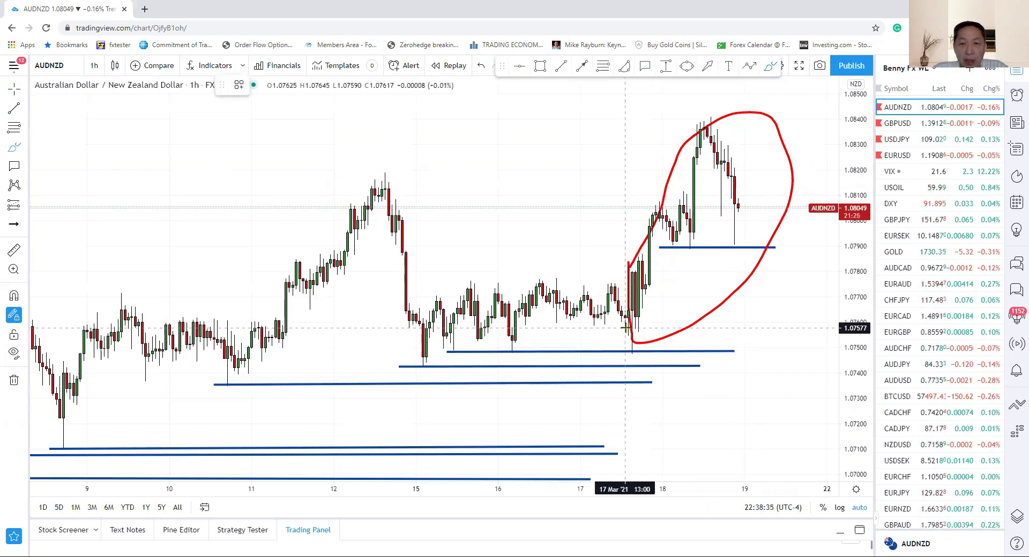
left_click_drag(632, 341, 633, 342)
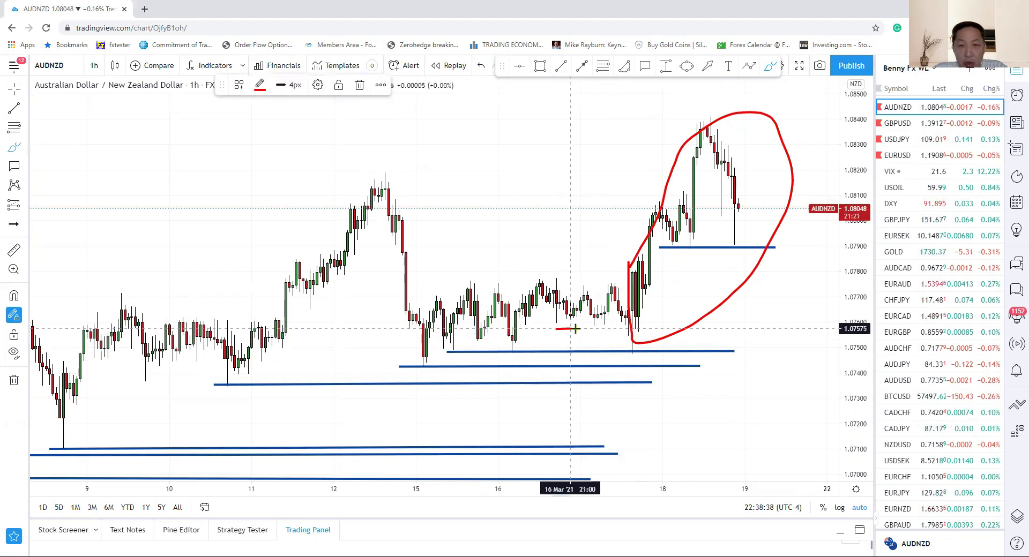
left_click(622, 328)
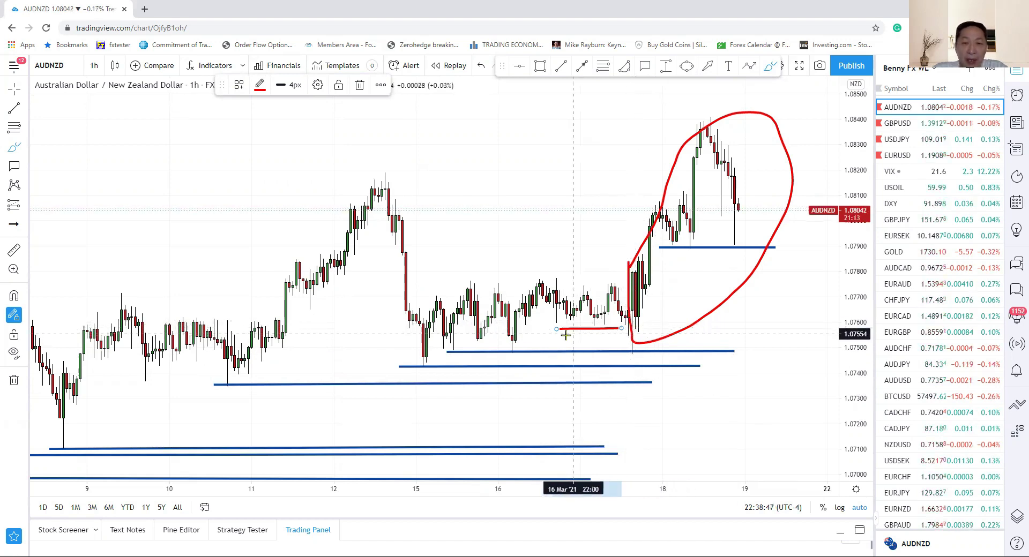
left_click_drag(499, 335, 515, 339)
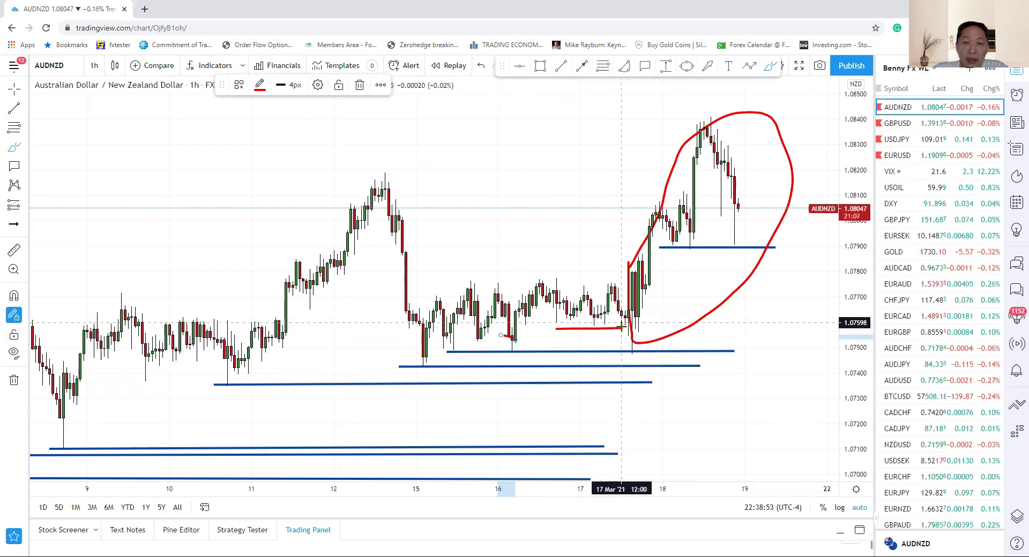
Move the blue support line just under the 15–16 Mar swing lows near 1.0749
left_click(449, 352)
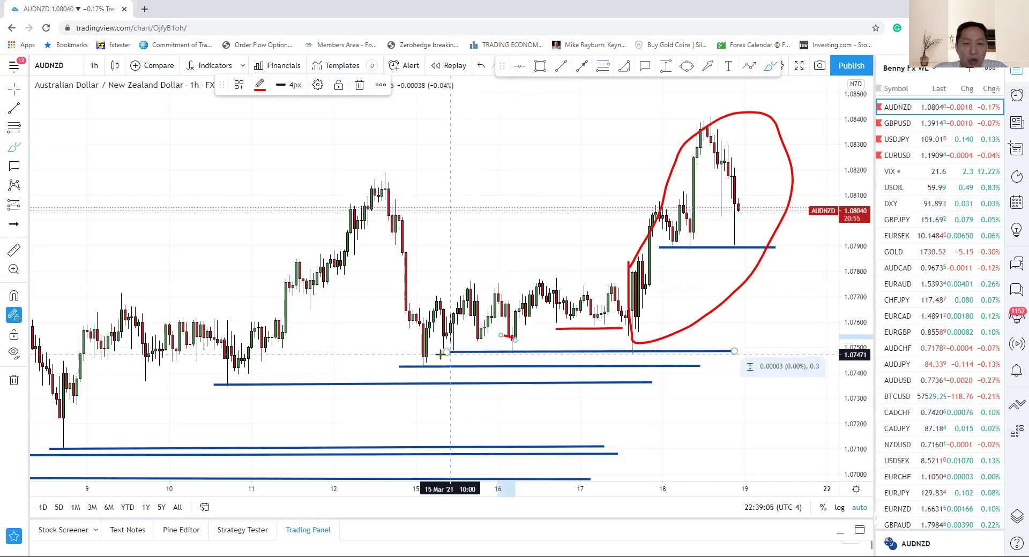
left_click_drag(461, 356, 484, 353)
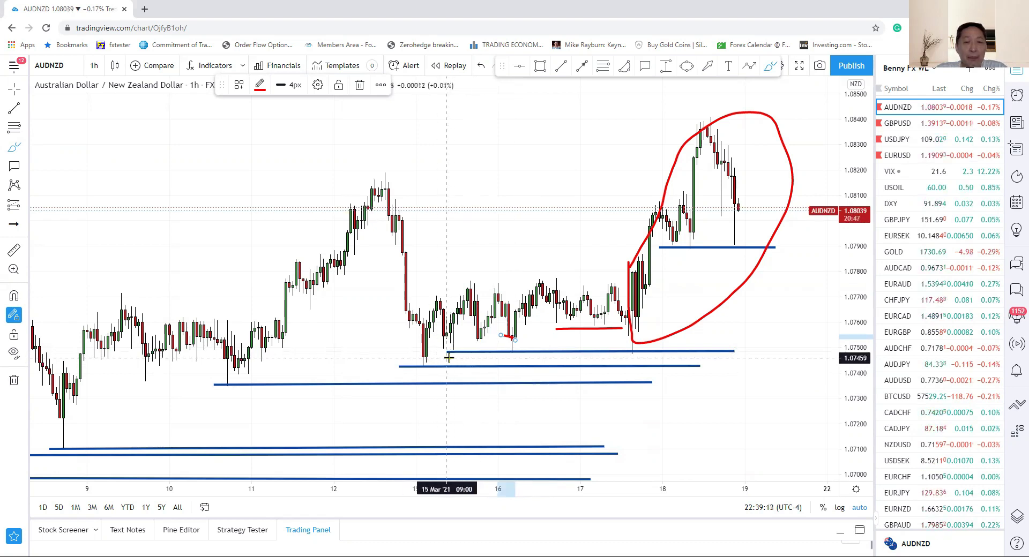
left_click_drag(449, 353, 450, 358)
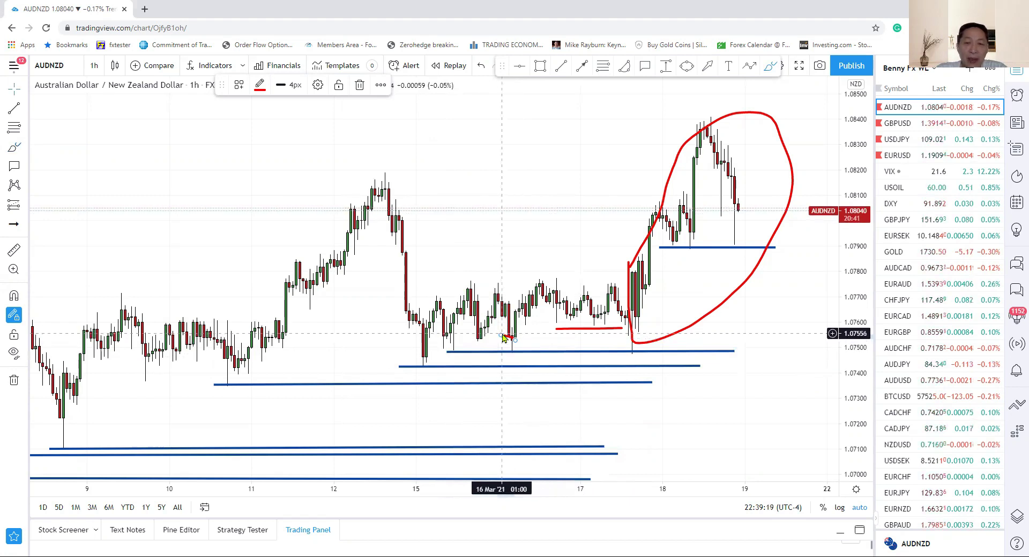
Remove the tiny red mark and lay the short red line onto the blue support near 1.0750
right_click(504, 337)
left_click(557, 477)
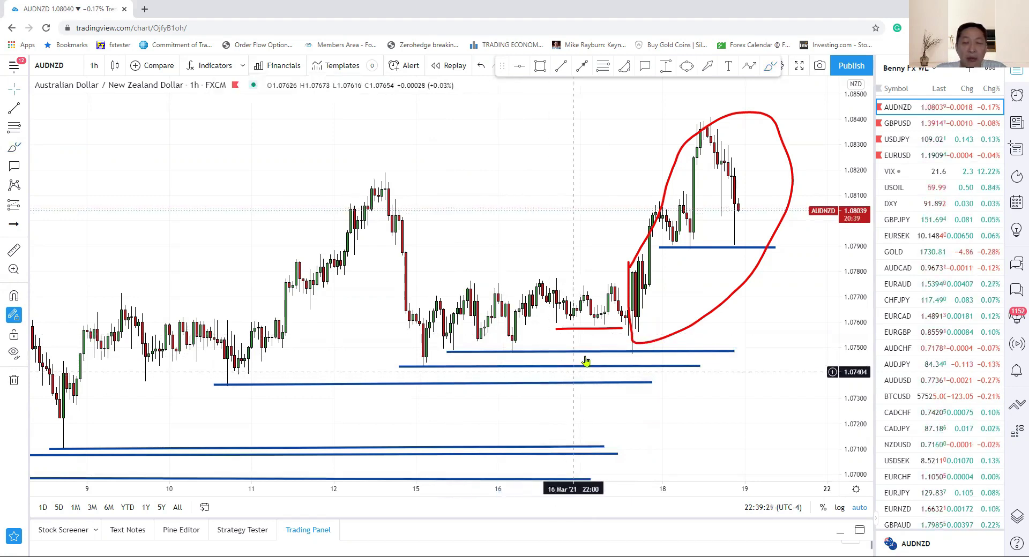
mouse_move(589, 330)
left_mouse_down()
mouse_move(595, 355)
mouse_move(608, 346)
mouse_move(469, 356)
mouse_move(608, 356)
mouse_move(614, 371)
left_mouse_up()
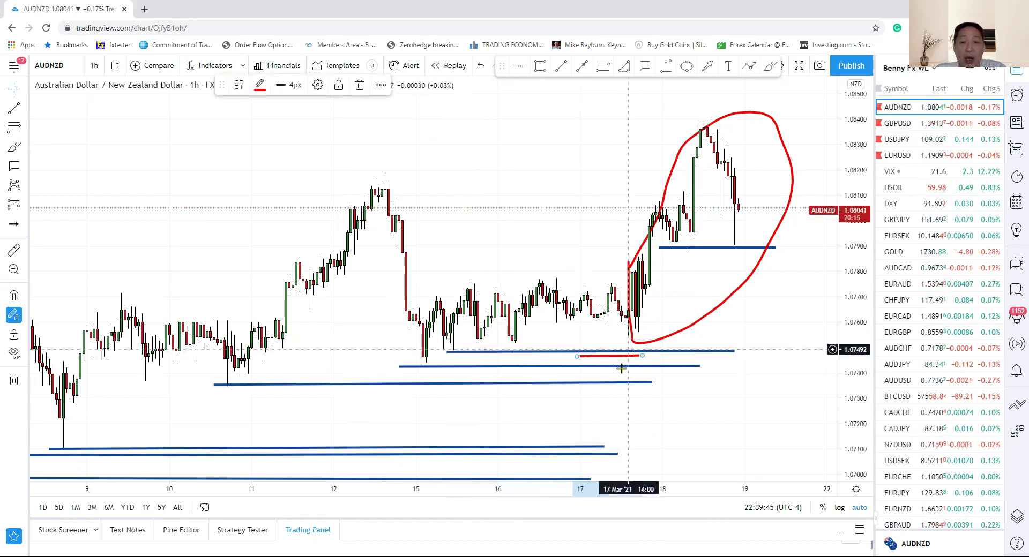
left_click_drag(612, 358, 612, 349)
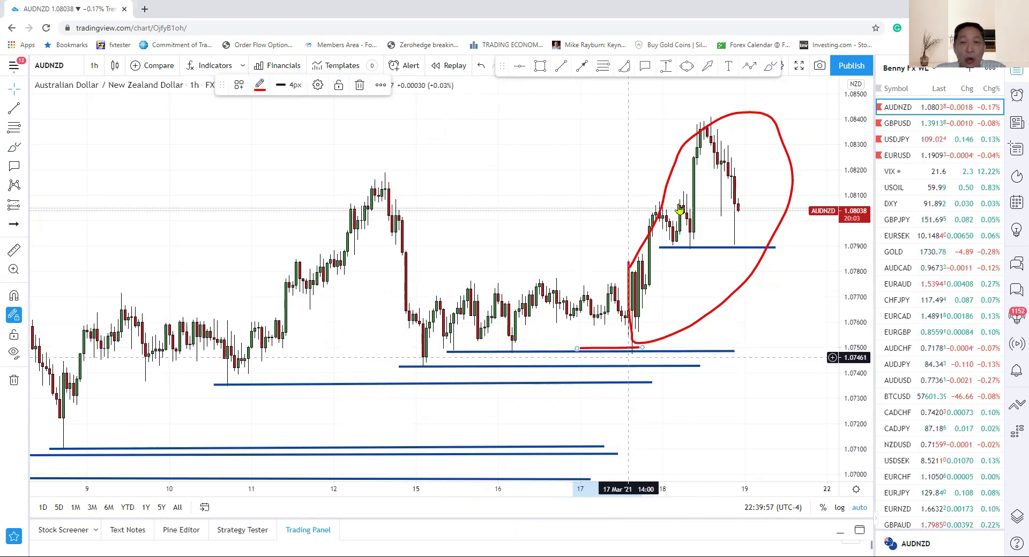
left_click(528, 142)
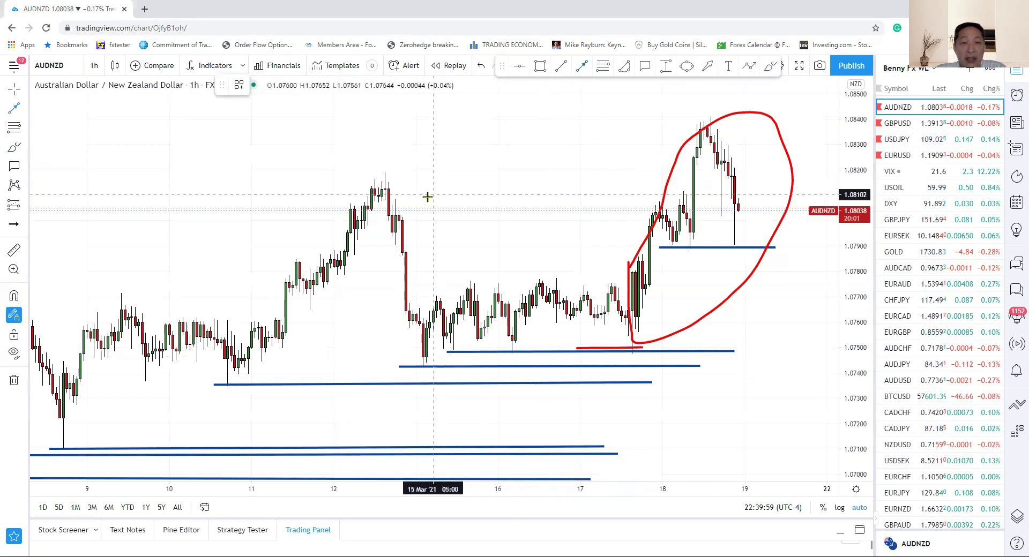
Remove the short red line and the red freehand circle around the peak
right_click(560, 201)
key("Escape")
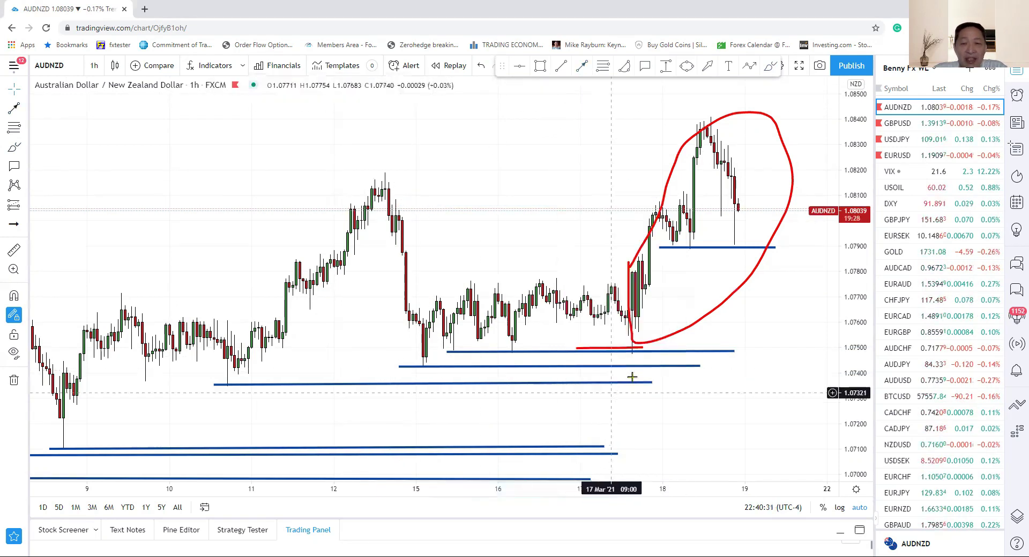
right_click(617, 353)
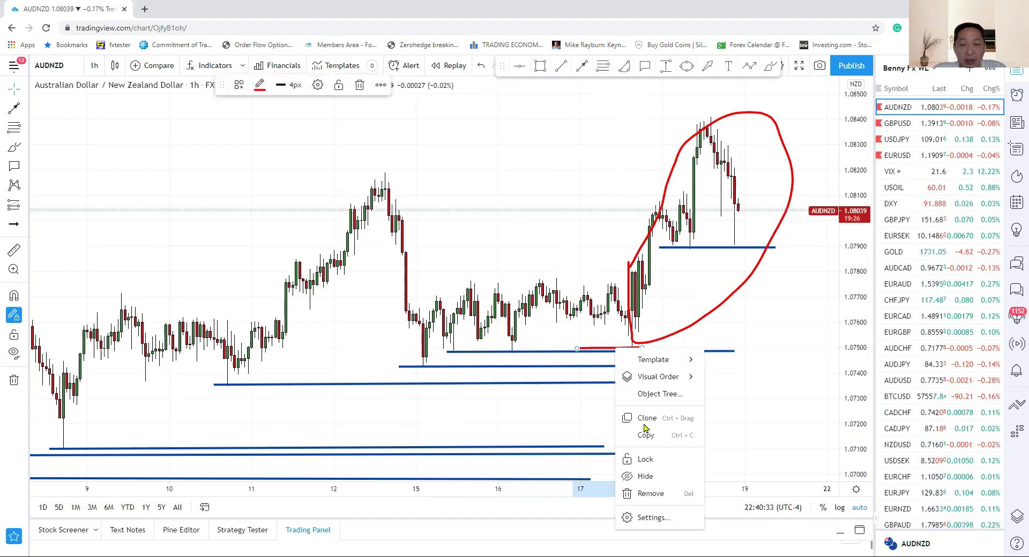
left_click(651, 490)
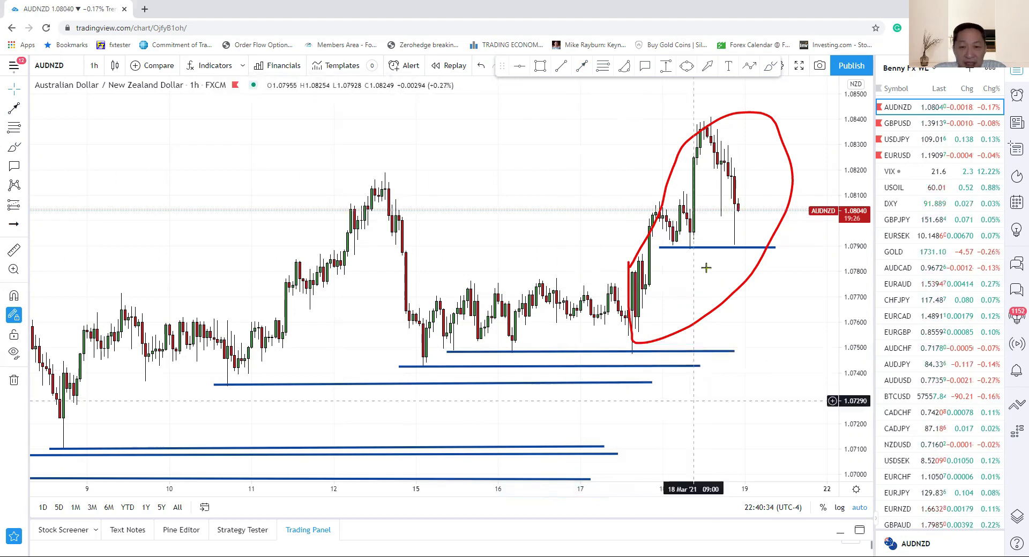
right_click(667, 189)
left_click(696, 333)
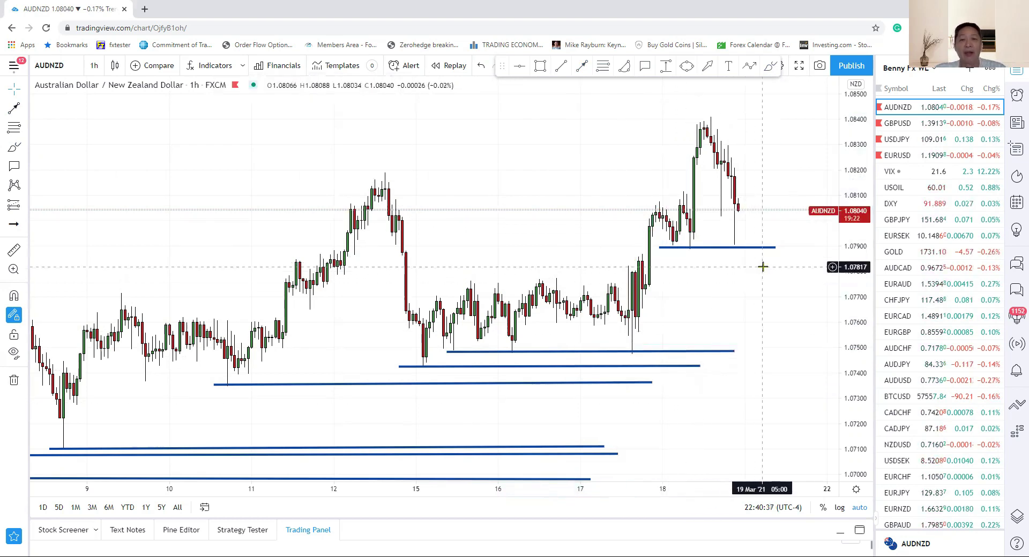
Zoom out and check the blue support line near 1.0790
scroll(761, 273, "down", 1)
scroll(783, 341, "down", 1)
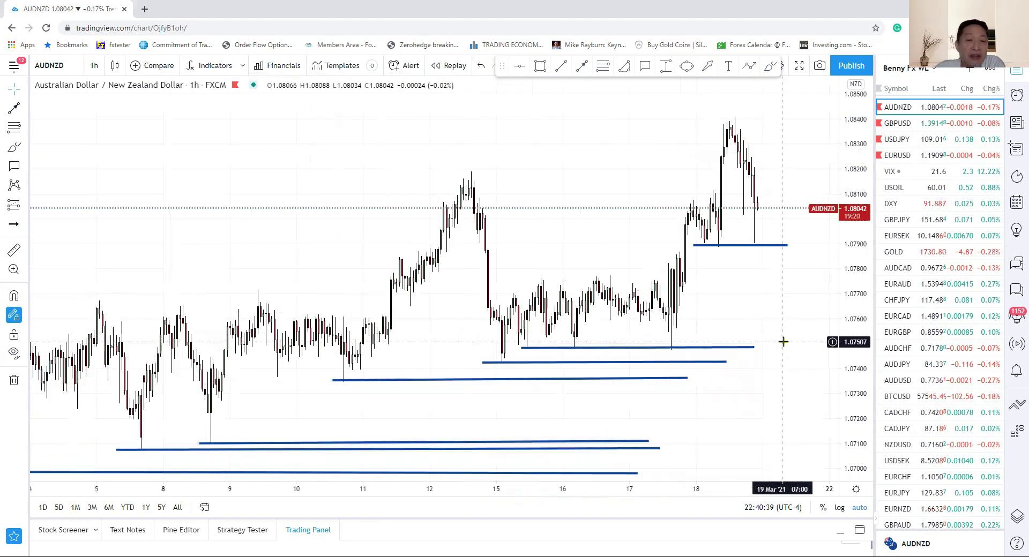
left_click(707, 247)
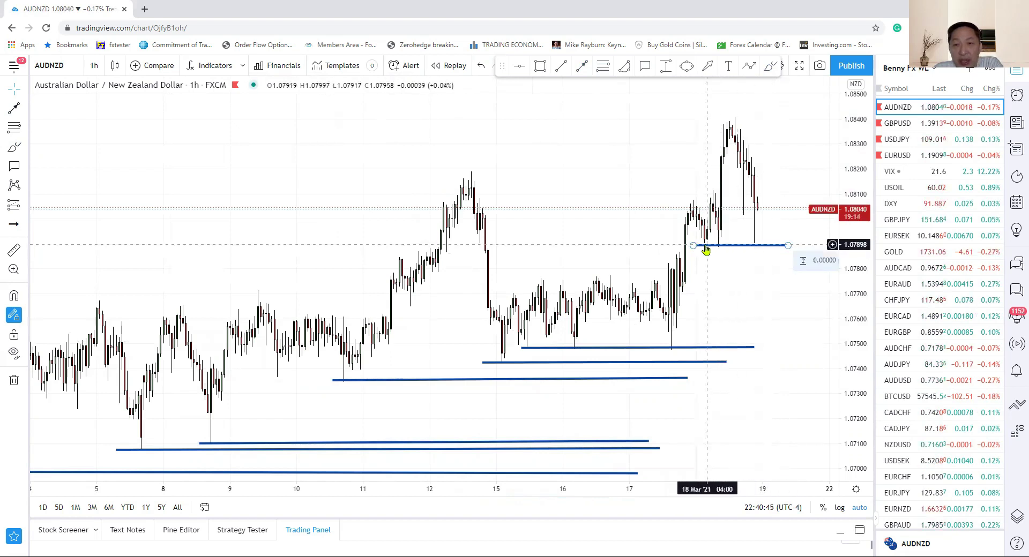
left_click(746, 166)
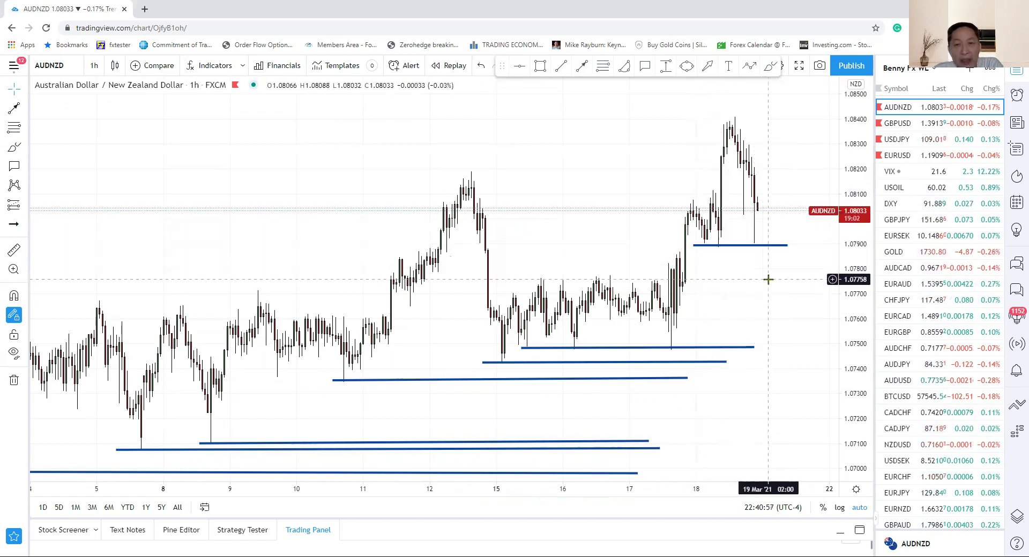
Zoom out to late February and nudge the blue lines under the mid-March lows near 1.0749
scroll(768, 279, "down", 1)
scroll(769, 292, "down", 1)
scroll(840, 281, "down", 1)
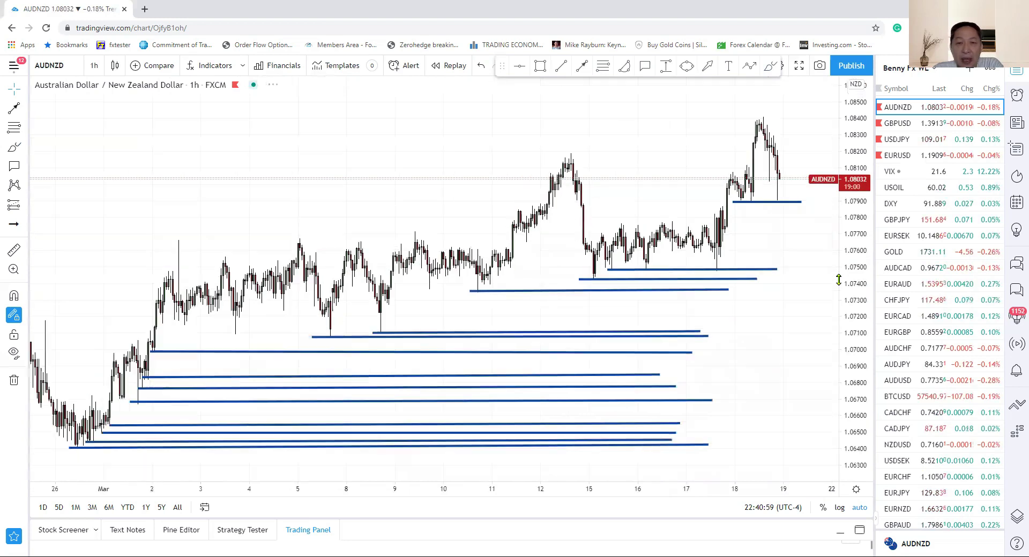
scroll(838, 280, "down", 1)
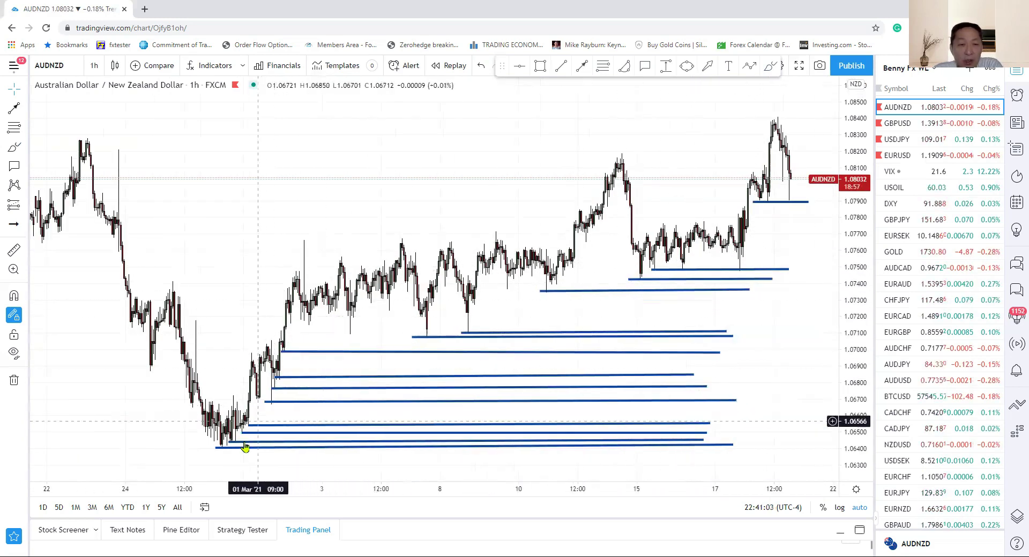
left_click_drag(674, 286, 674, 287)
left_click_drag(739, 270, 738, 268)
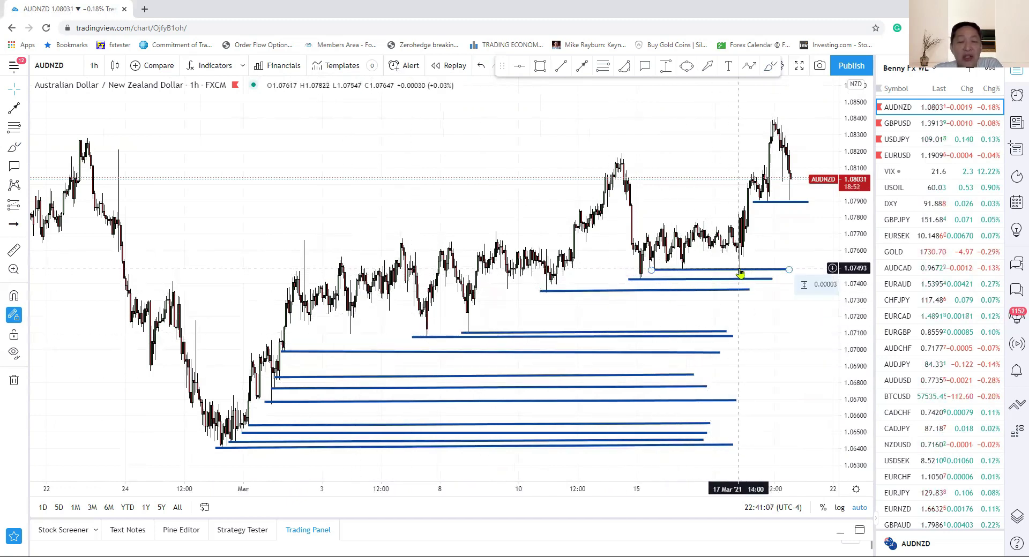